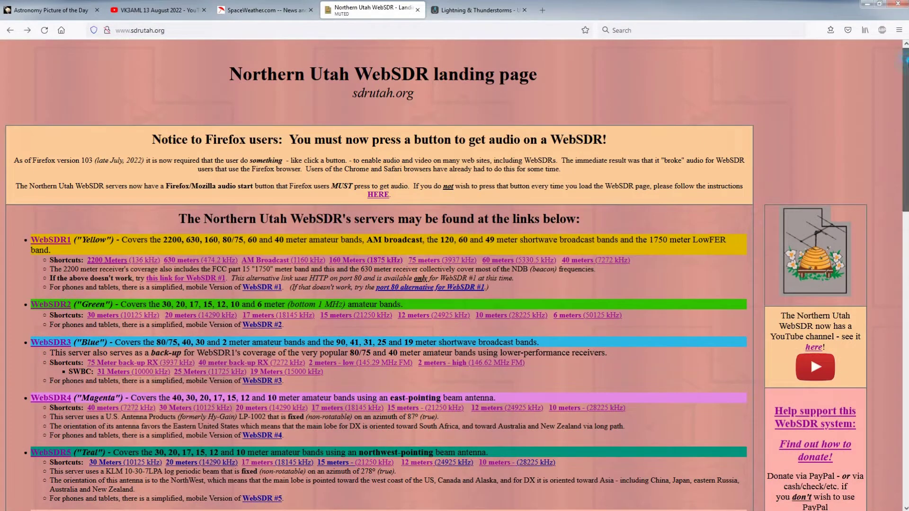
Scroll the sdrutah.org landing page down to the WebSDR1 (Yellow) link for Server #1
scroll(378, 274, down, 3)
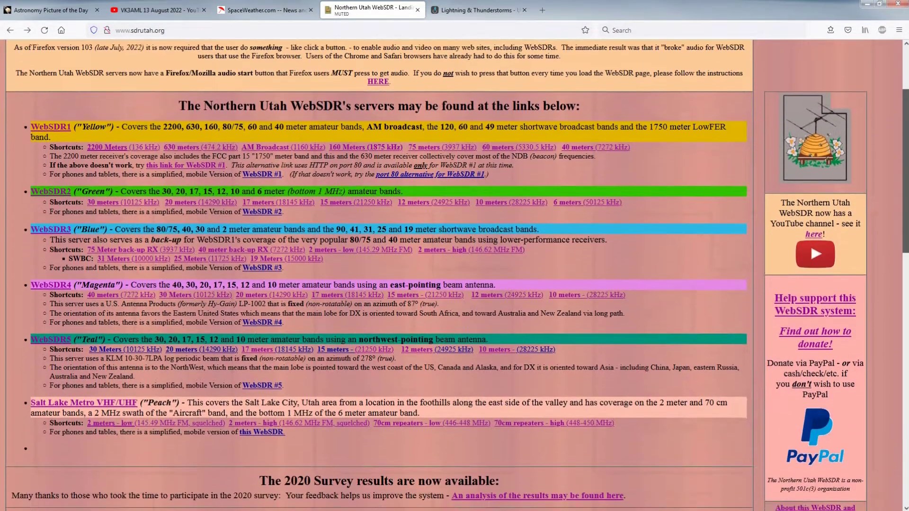
scroll(379, 274, down, 1)
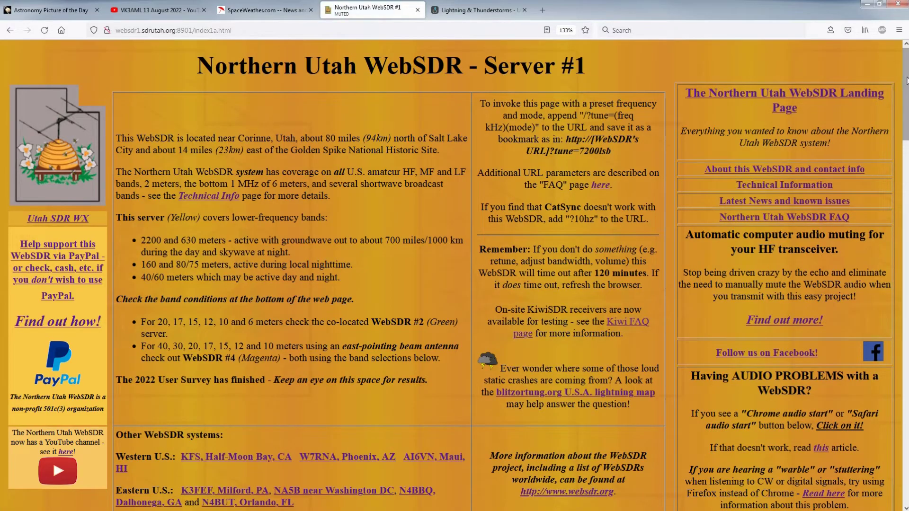
Scroll Server #1's page down to the 40M waterfall and the Frequency box at 7272.000 kHz LSB
drag(905, 81, 905, 209)
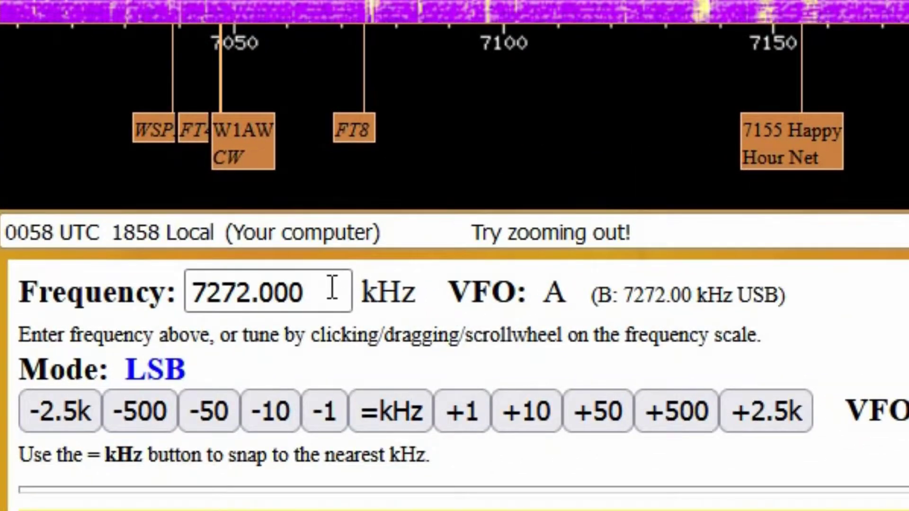
Tune the receiver to 3950 kHz from the Frequency box
click(328, 293)
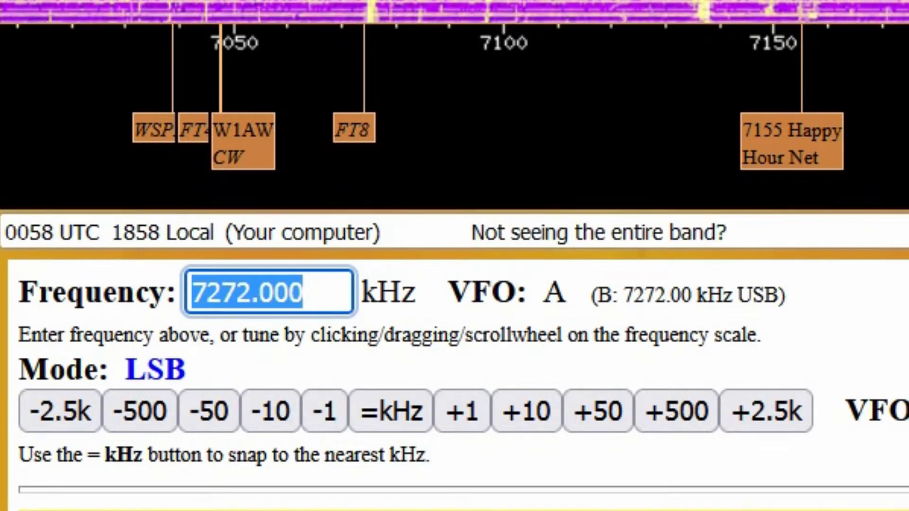
text(3950)
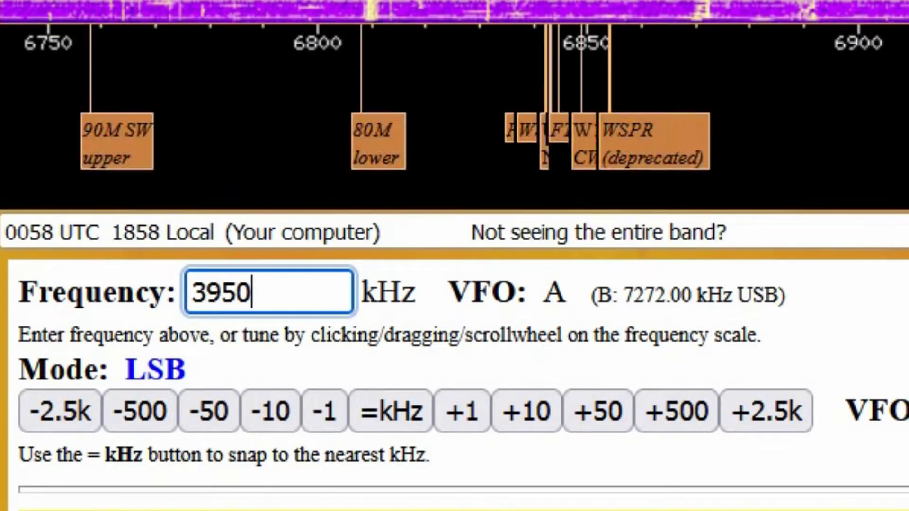
key(Return)
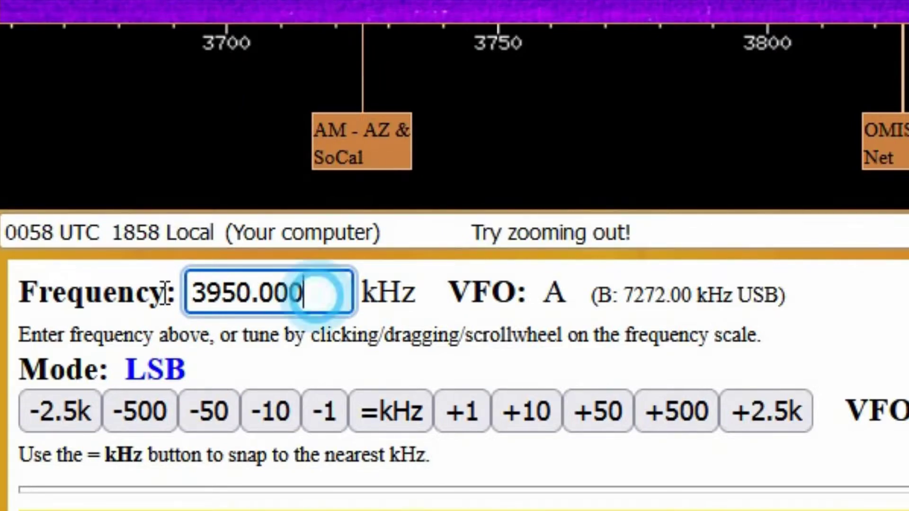
Replace 3950 with 7272 kHz to return to 40m
double_click(315, 290)
text(7272)
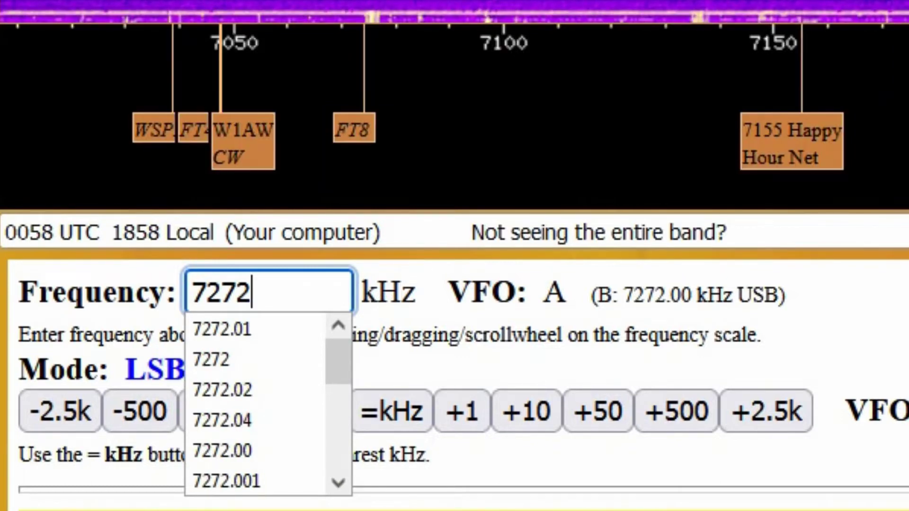
key(Tab)
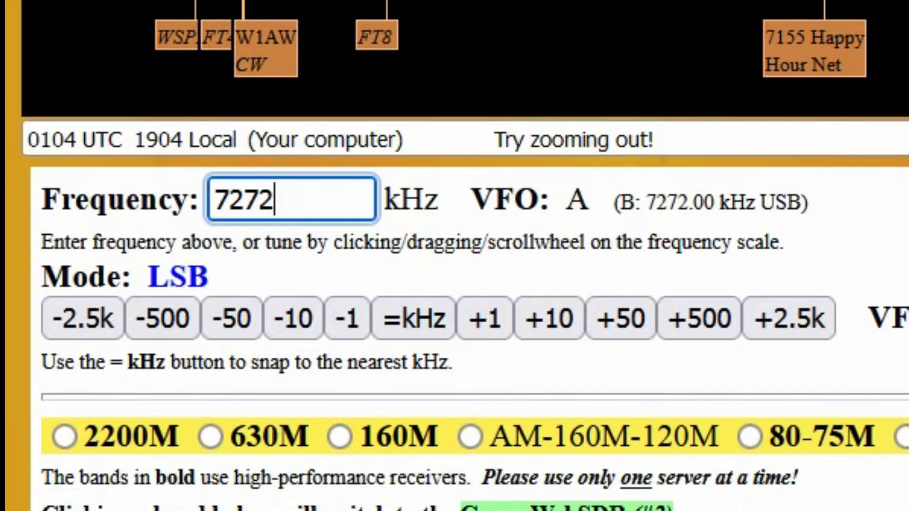
Tune to 1980 kHz on 160M, then enter 14250 as the next frequency
double_click(308, 203)
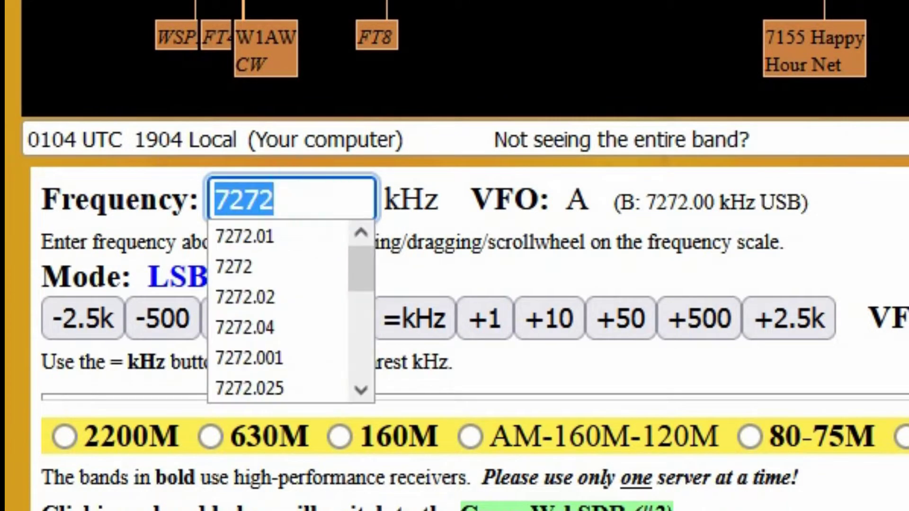
text(1980)
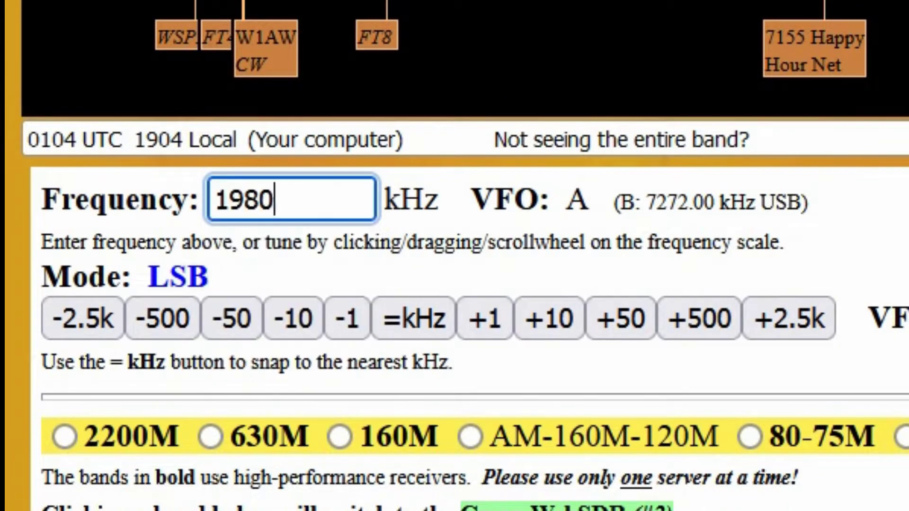
key(Return)
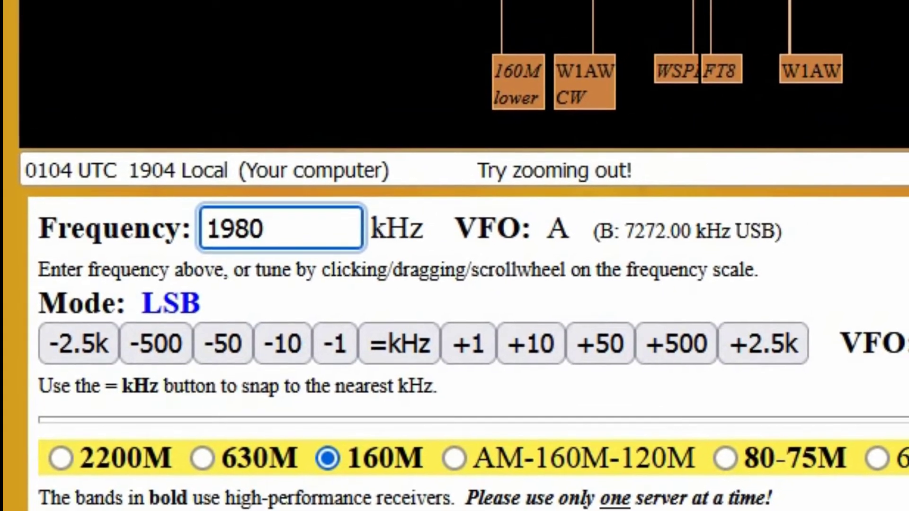
double_click(301, 228)
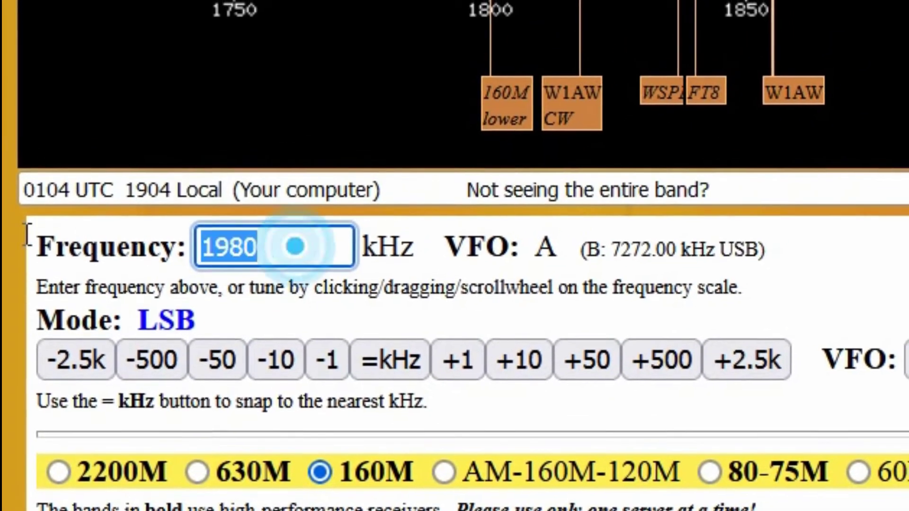
text(1)
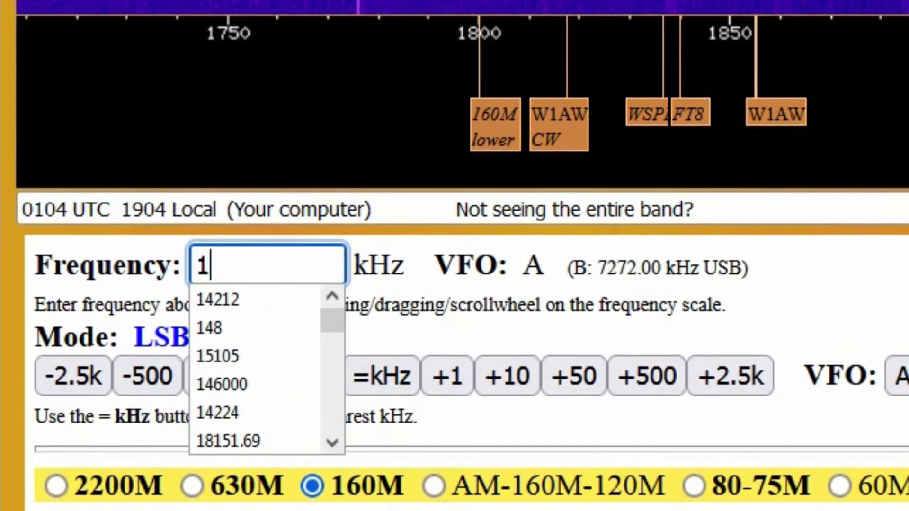
text(4250)
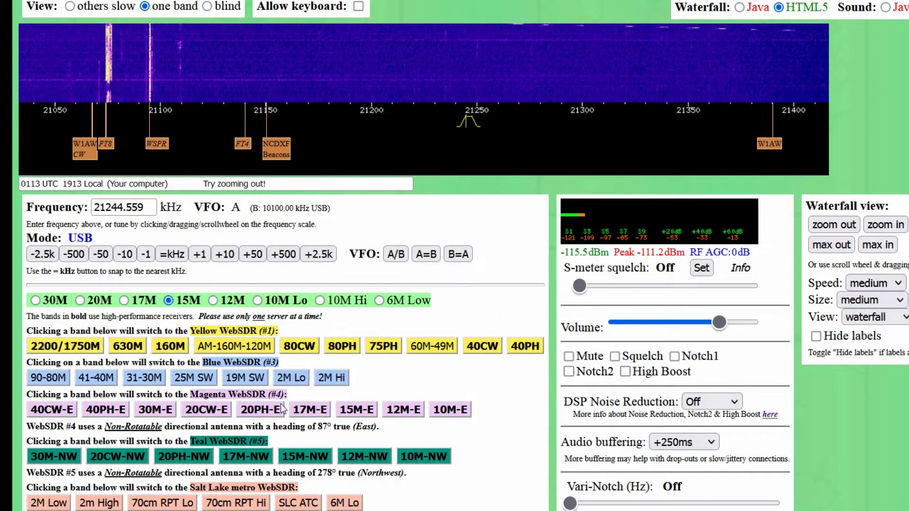
Pick the Magenta WebSDR's band button and scroll down to the 2M High waterfall at 146620 kHz FM
click(310, 409)
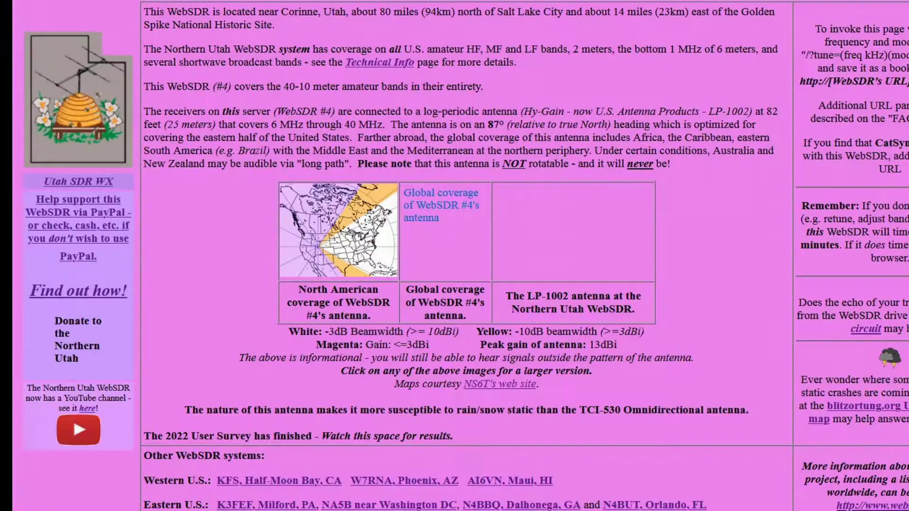
scroll(314, 409, down, 5)
scroll(454, 255, down, 10)
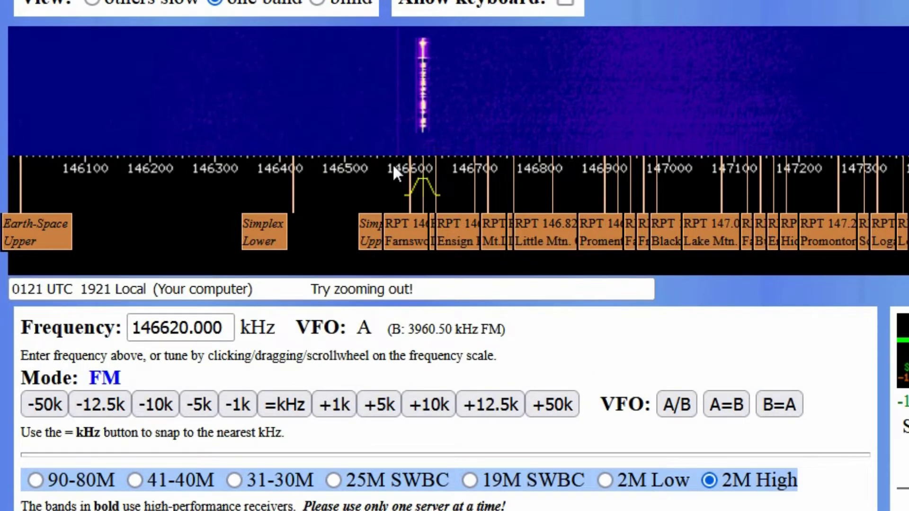
Click the scale to tune to 146575, ~146389, ~146685, 146283 and 146343 kHz
click(393, 163)
click(272, 166)
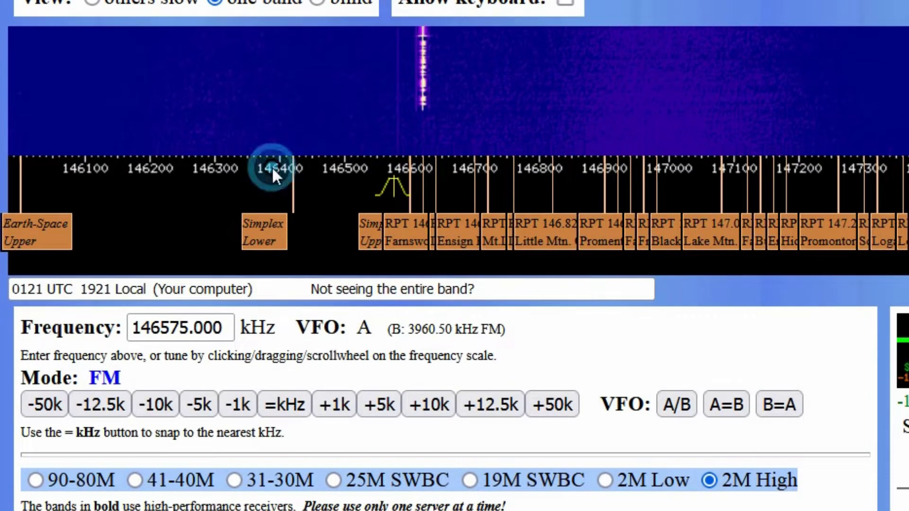
click(465, 163)
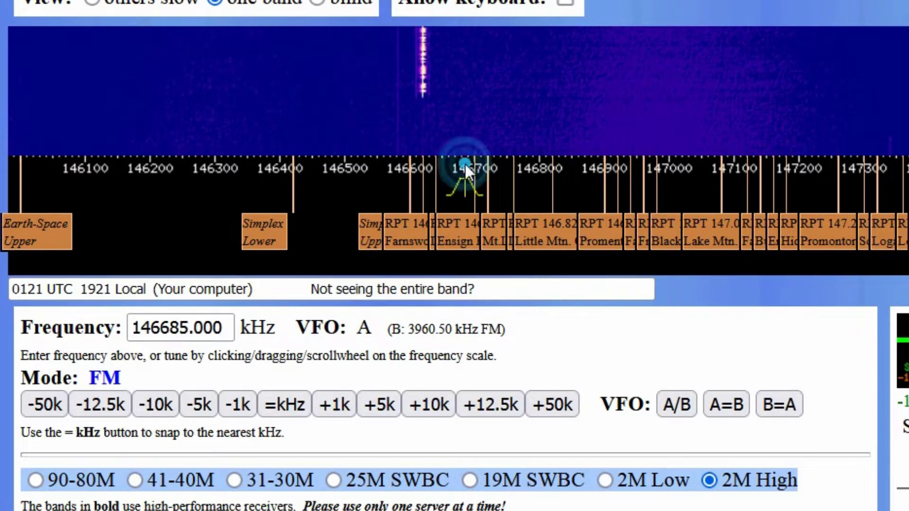
click(204, 161)
click(242, 164)
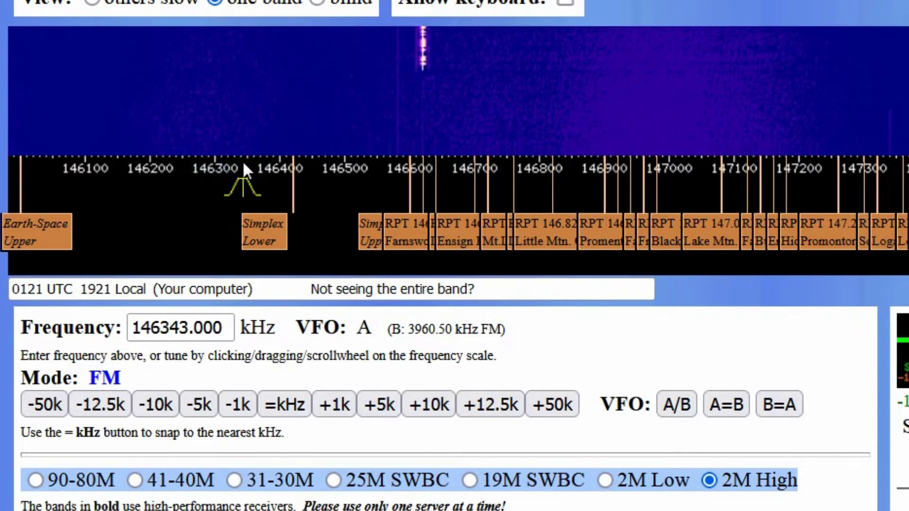
Drag the scale to about 146529 and 146467 kHz, then fine-tune near 146490.441 kHz
drag(242, 182, 363, 177)
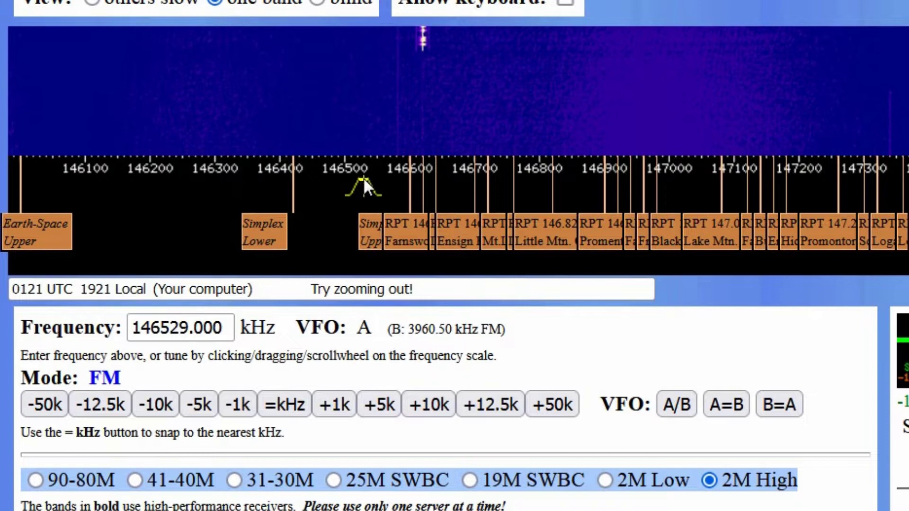
drag(223, 177, 364, 178)
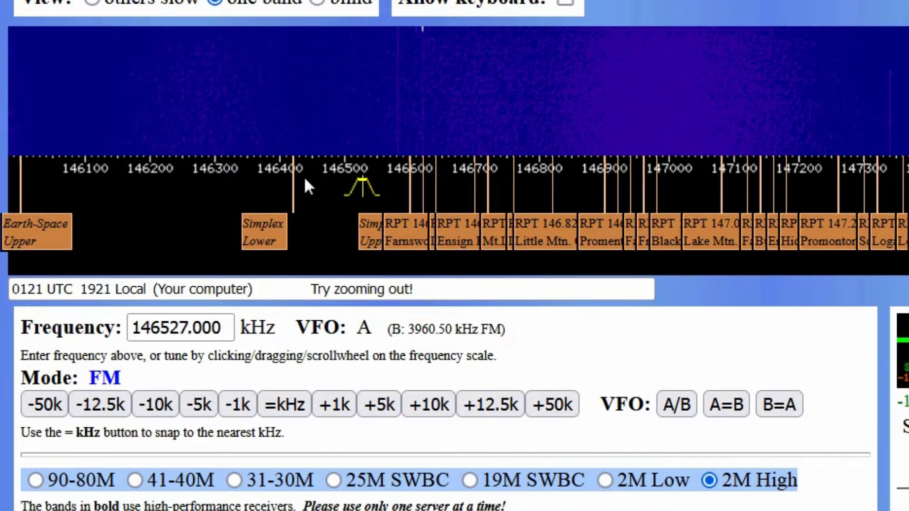
click(339, 187)
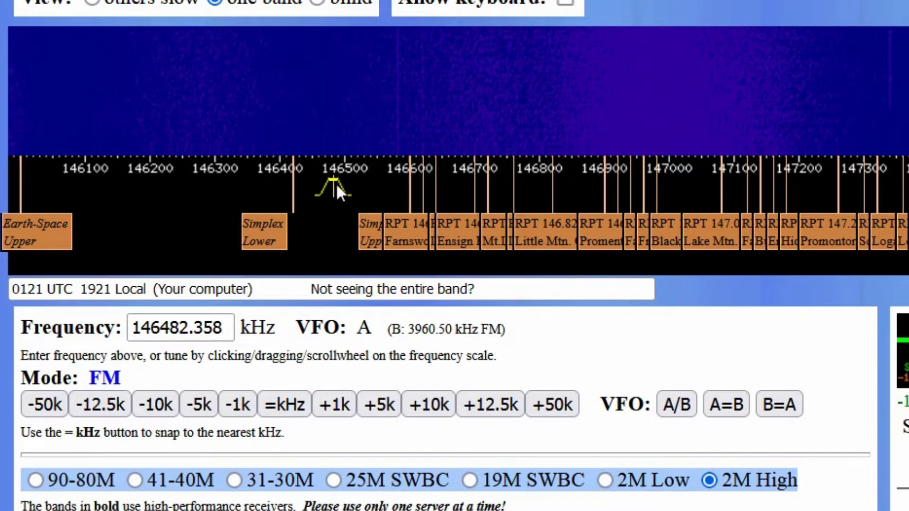
scroll(322, 182, down, 4)
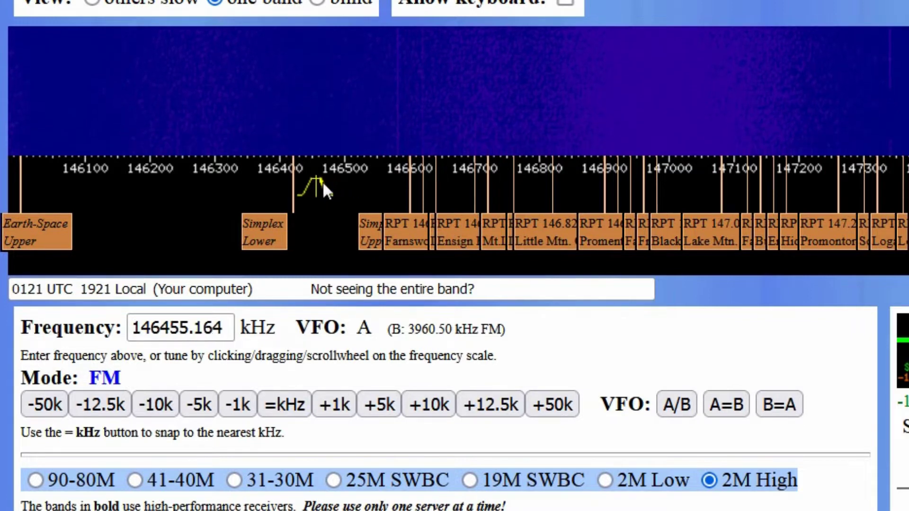
scroll(322, 181, up, 2)
scroll(322, 177, up, 1)
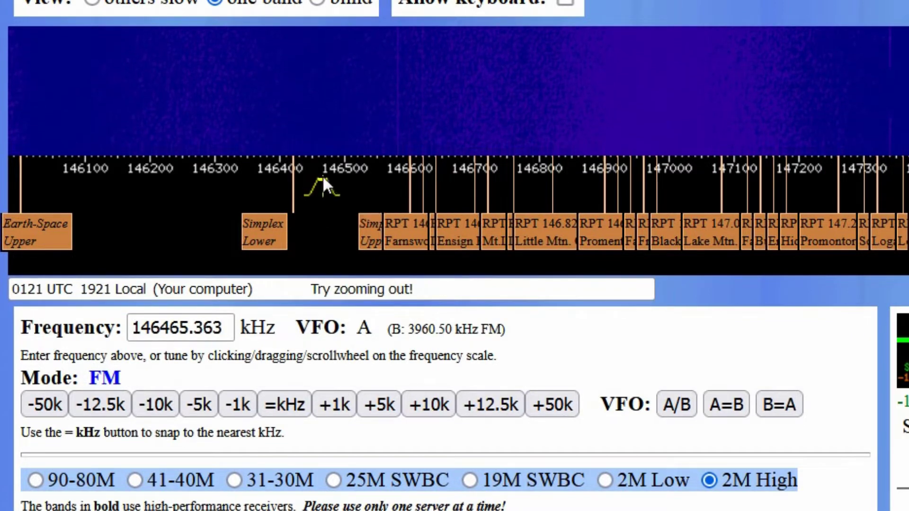
scroll(275, 181, up, 3)
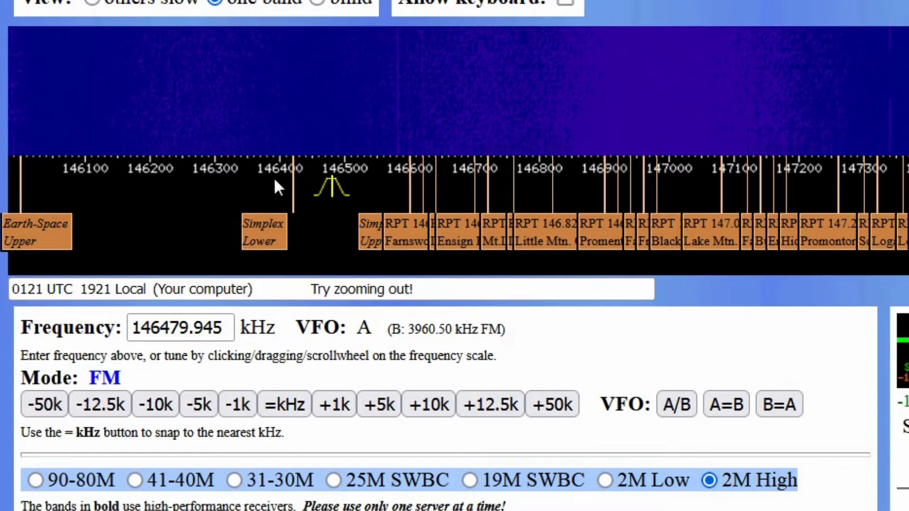
Scroll the wheel over the 2M High scale to raise the frequency above 146500 kHz
scroll(197, 179, up, 2)
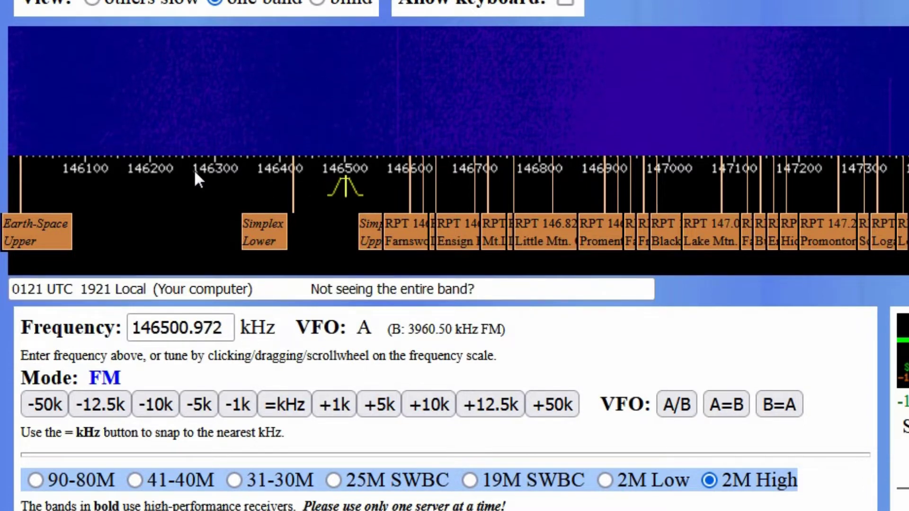
scroll(186, 190, up, 4)
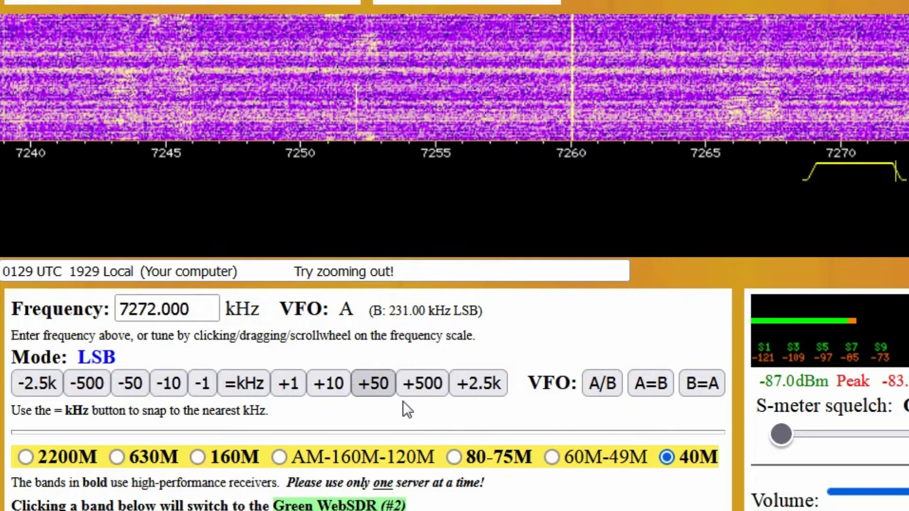
Step up 500 Hz five times to 7274.000 kHz, then down five times to 7271.500 kHz
click(414, 383)
click(413, 382)
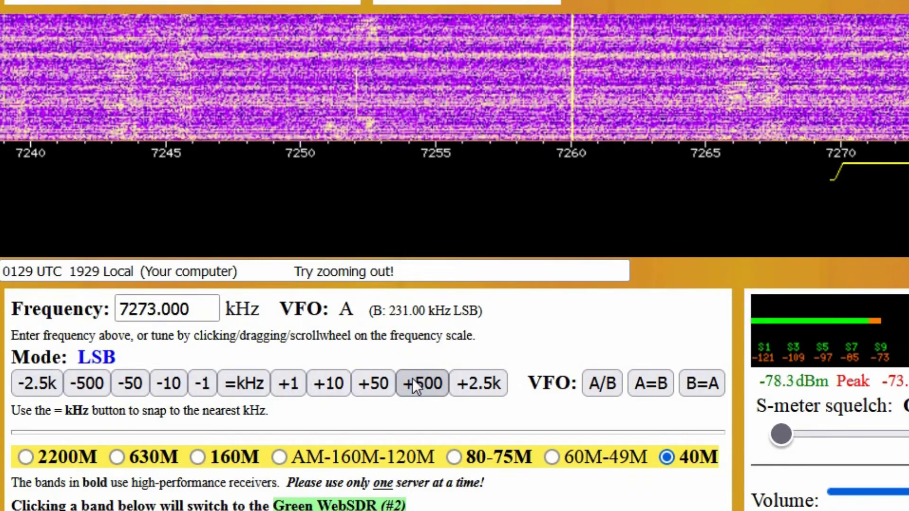
click(414, 383)
click(414, 382)
click(414, 382)
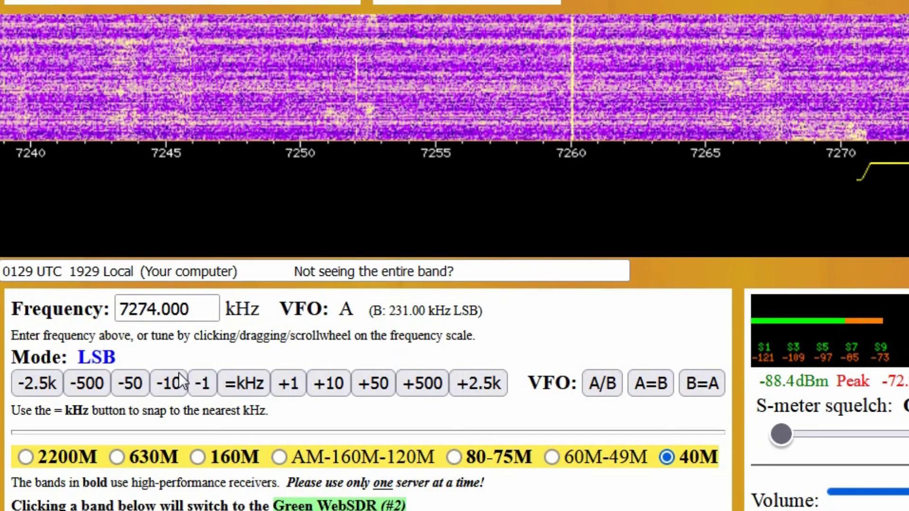
click(88, 382)
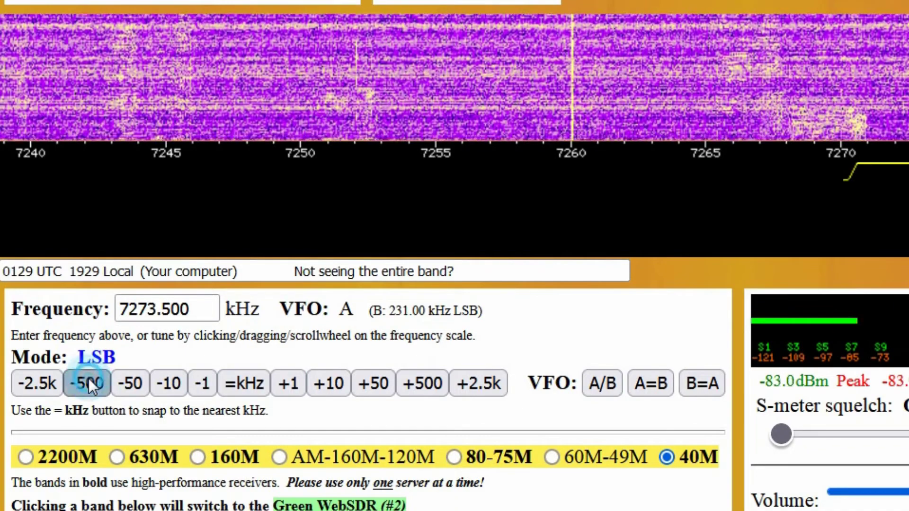
click(88, 383)
click(88, 383)
click(88, 382)
click(89, 383)
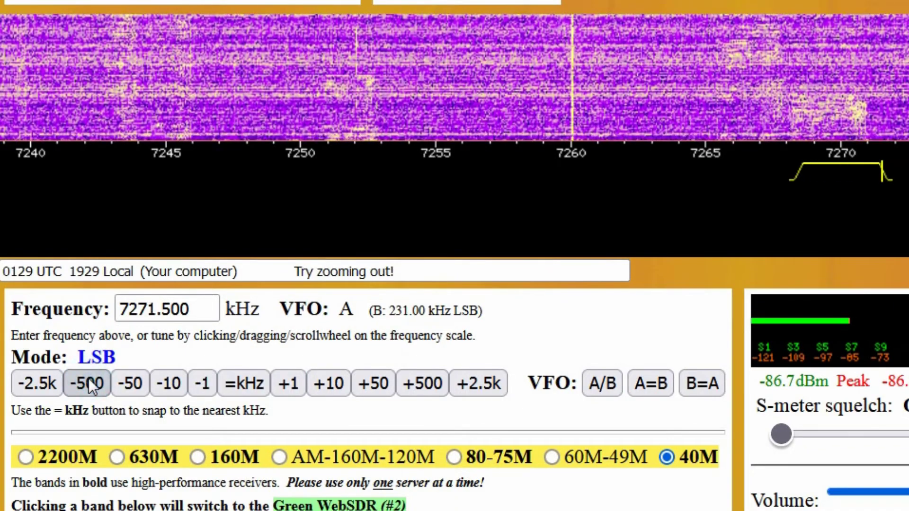
Nudge the frequency down 10 Hz three times, then up 10 Hz three times
click(172, 384)
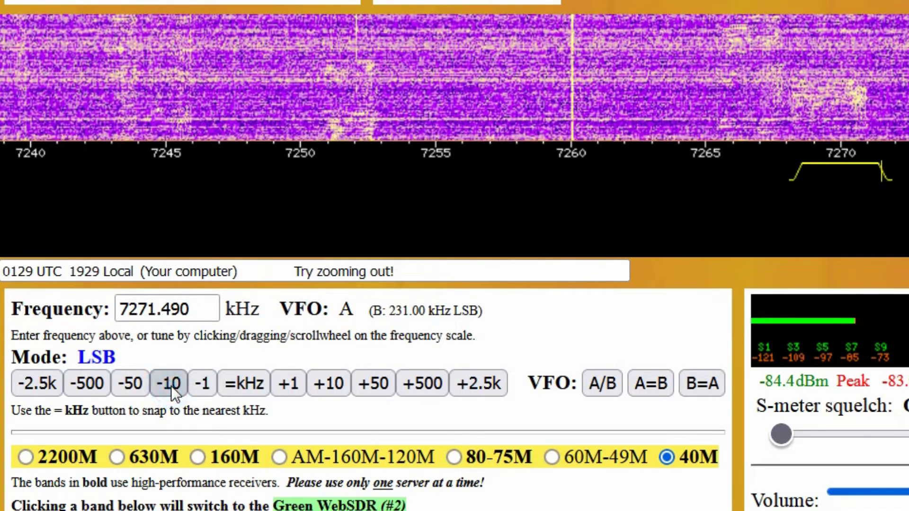
click(171, 383)
click(171, 383)
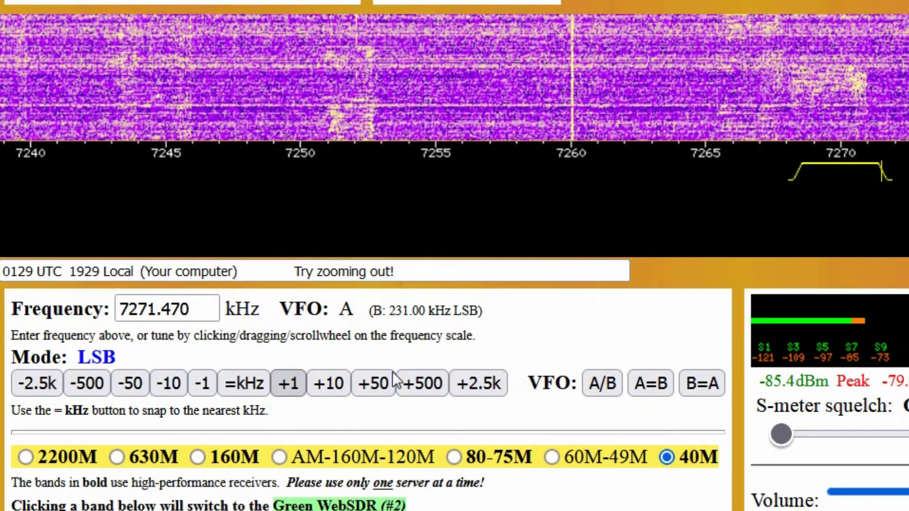
click(337, 387)
click(337, 388)
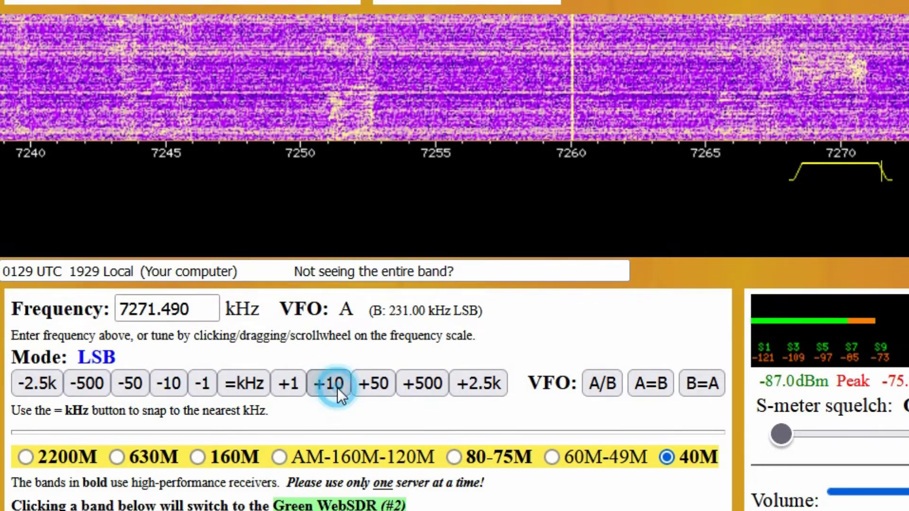
click(337, 387)
click(337, 387)
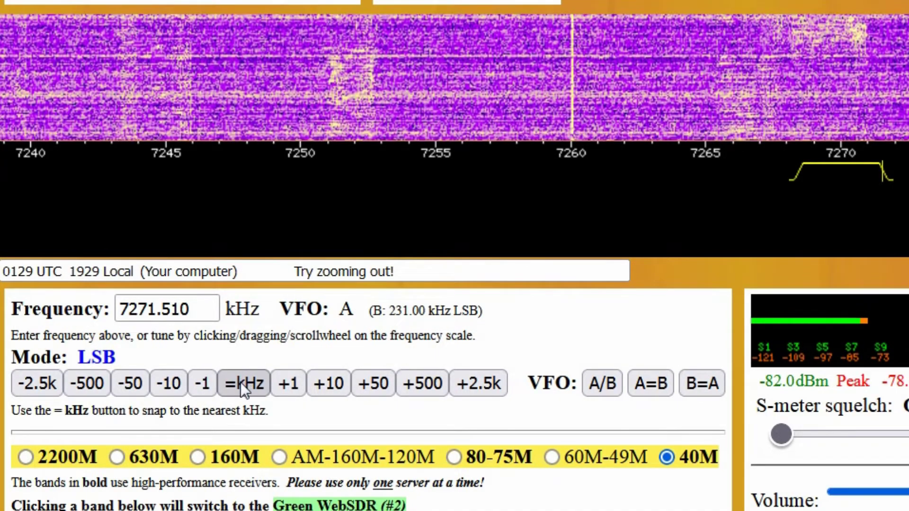
Snap the frequency to the nearest whole kHz, 7272.000 kHz, with =kHz
click(242, 382)
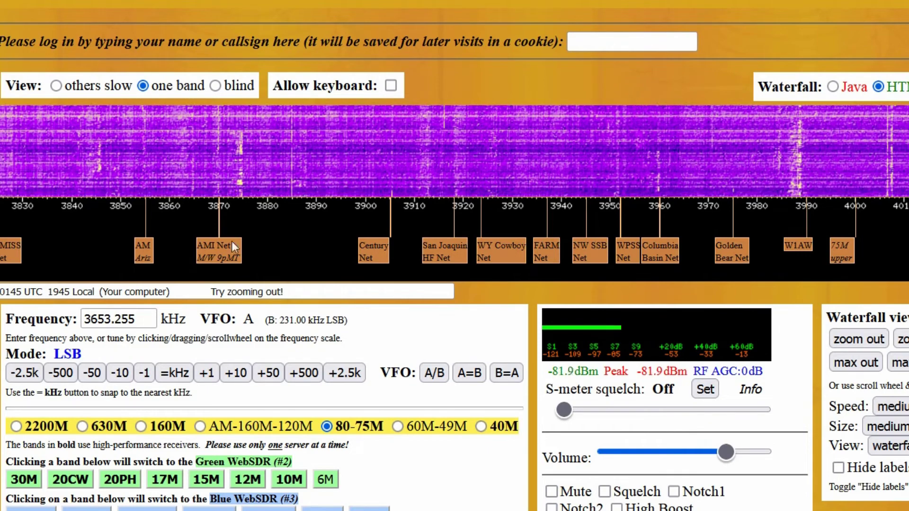
Tune to the AMI Net (3870 kHz AM), Century Net (3905 kHz), WY Cowboy and Golden Bear nets
drag(221, 249, 217, 250)
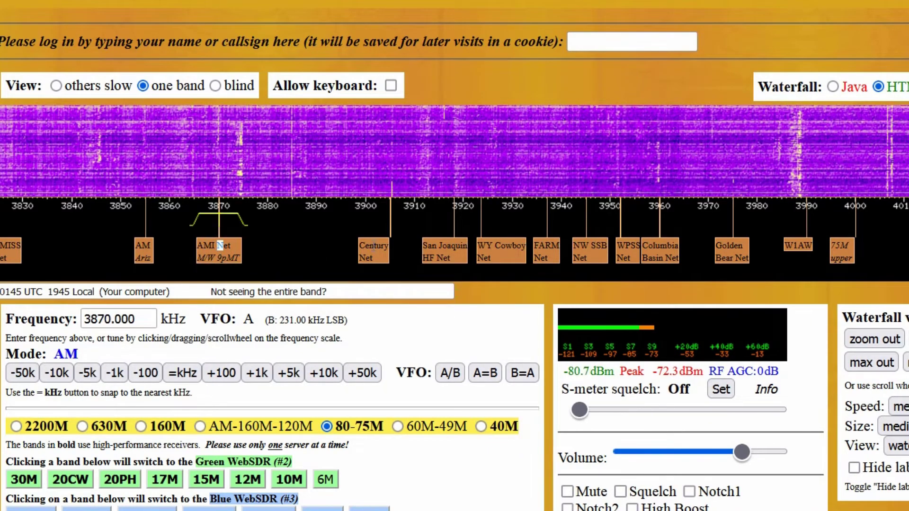
click(376, 256)
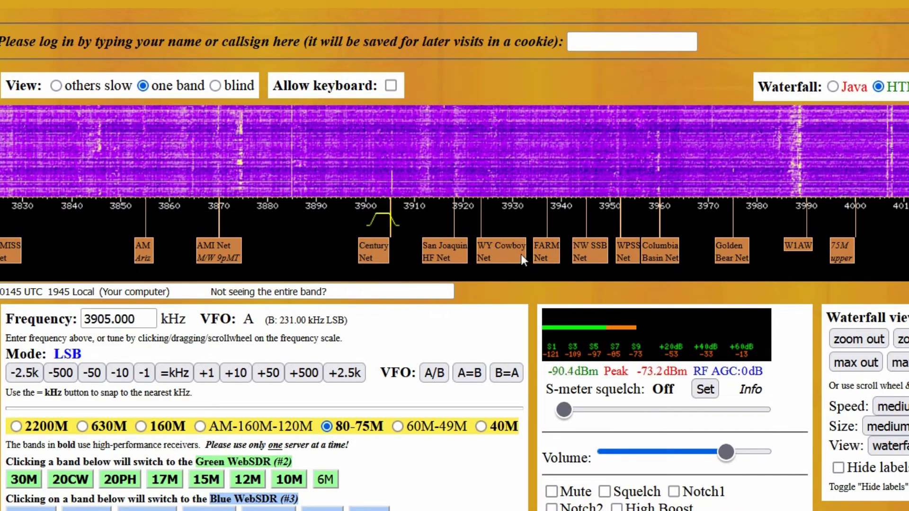
click(516, 252)
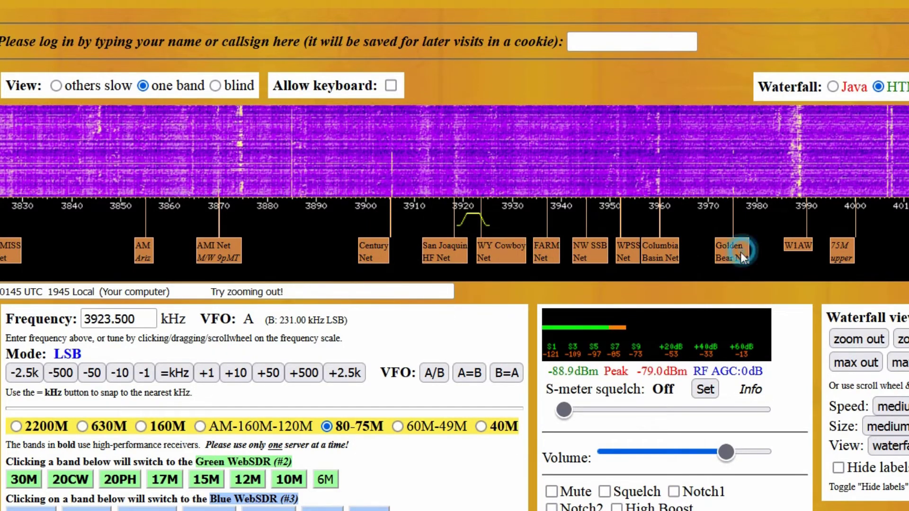
click(740, 251)
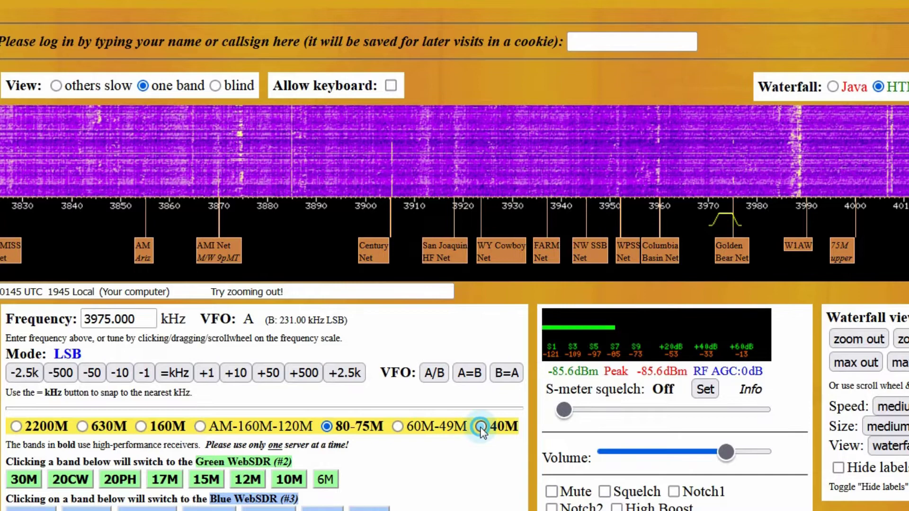
On 40M, tune to Baofeng Users Anonymous, Loose wire Net, then back to Baofeng at 7232 kHz
click(481, 427)
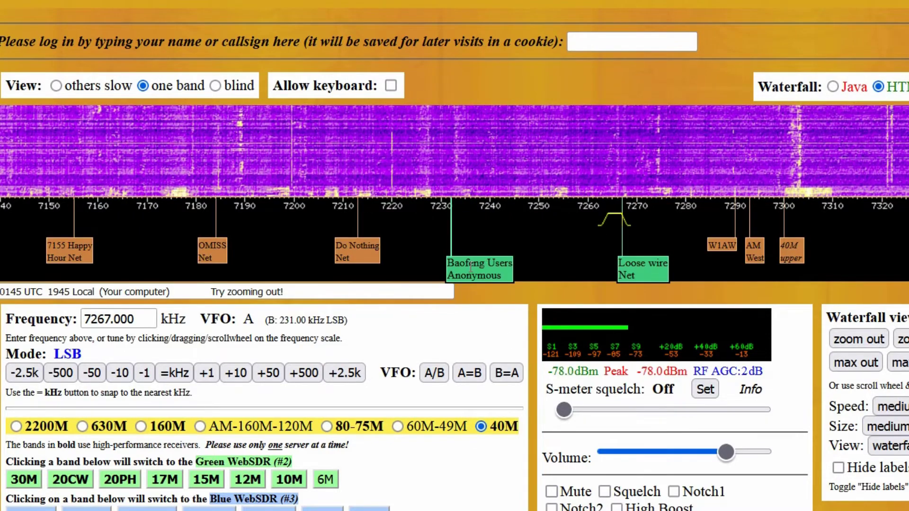
click(470, 267)
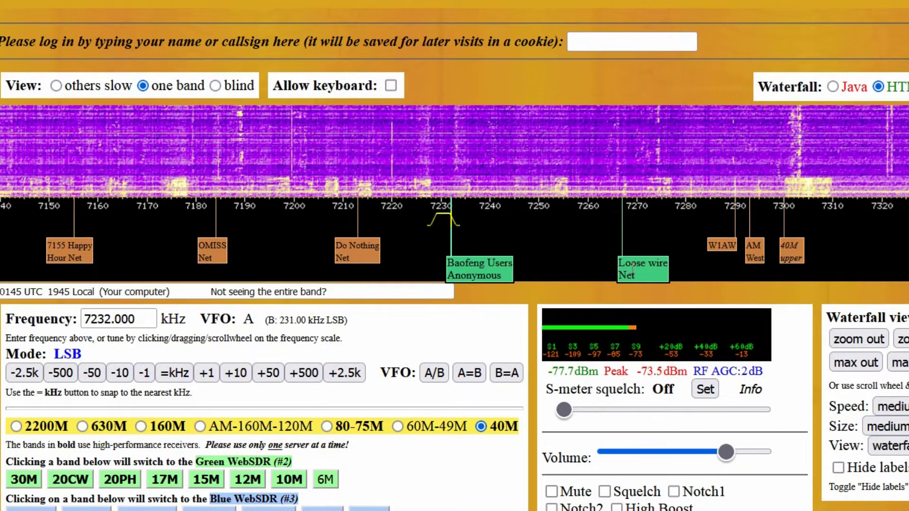
click(654, 272)
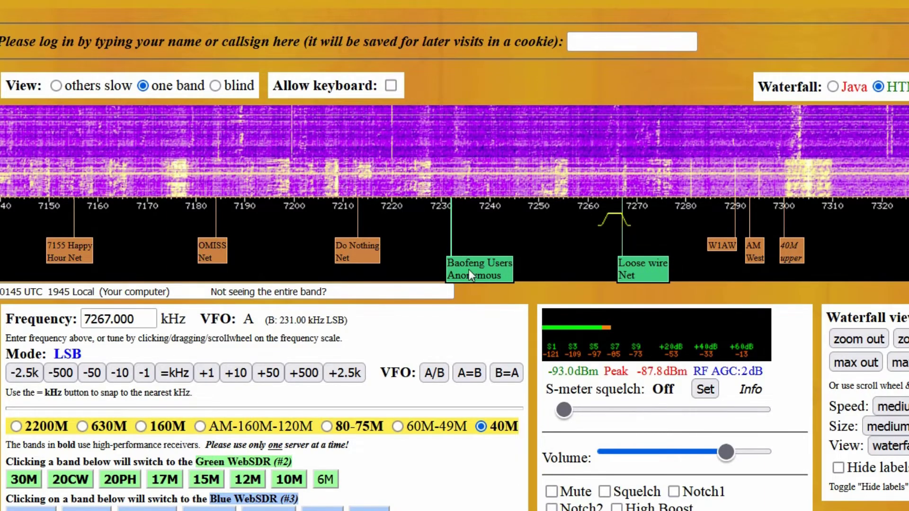
click(468, 269)
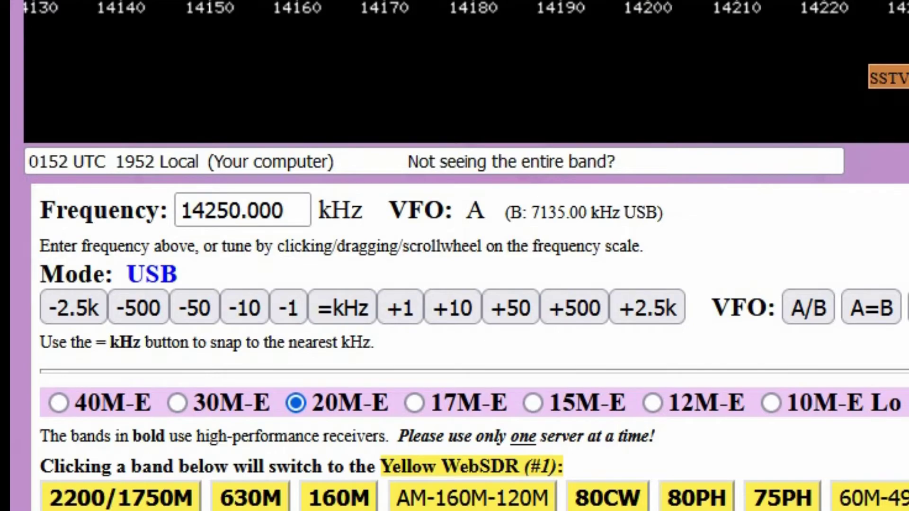
Scroll the page down until the Bandwidth and PassBand Tuning controls are visible
scroll(454, 256, down, 10)
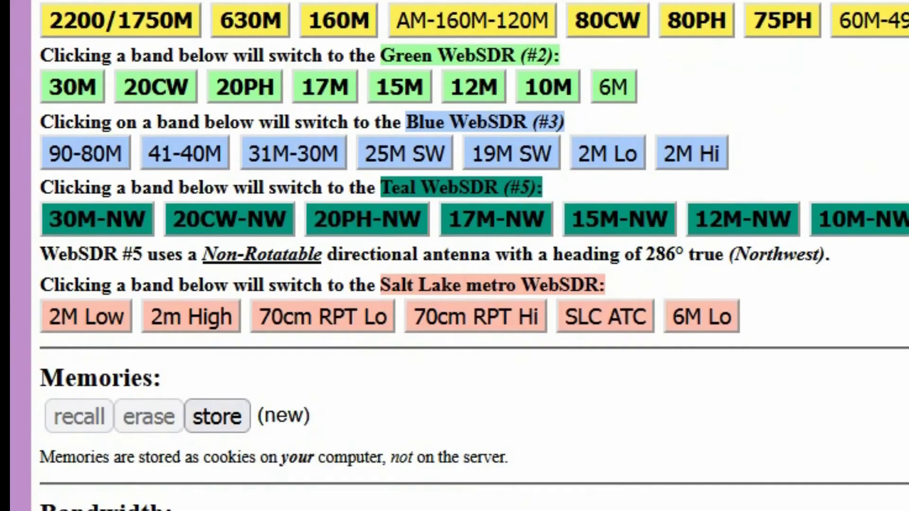
scroll(455, 256, down, 2)
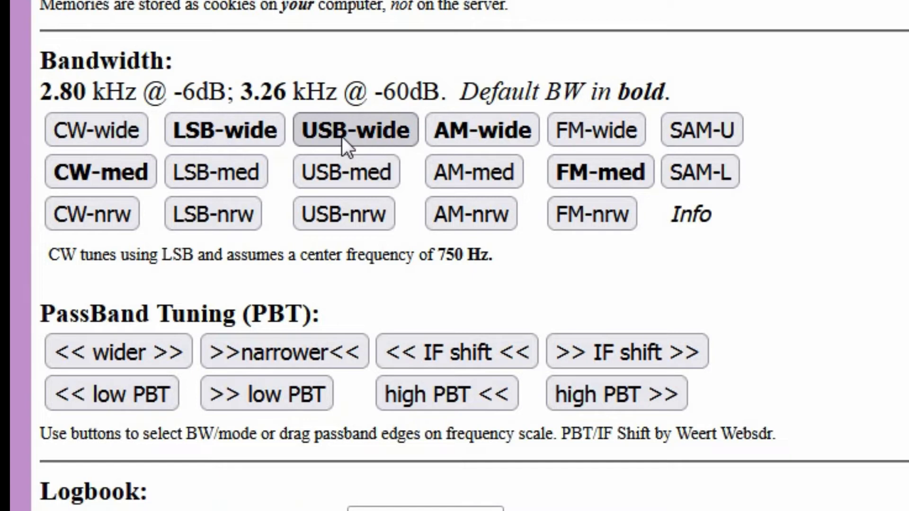
Try the AM-wide, FM-wide, LSB-wide and CW-wide presets, then settle on AM-med (6.49 kHz @ -6dB)
click(462, 137)
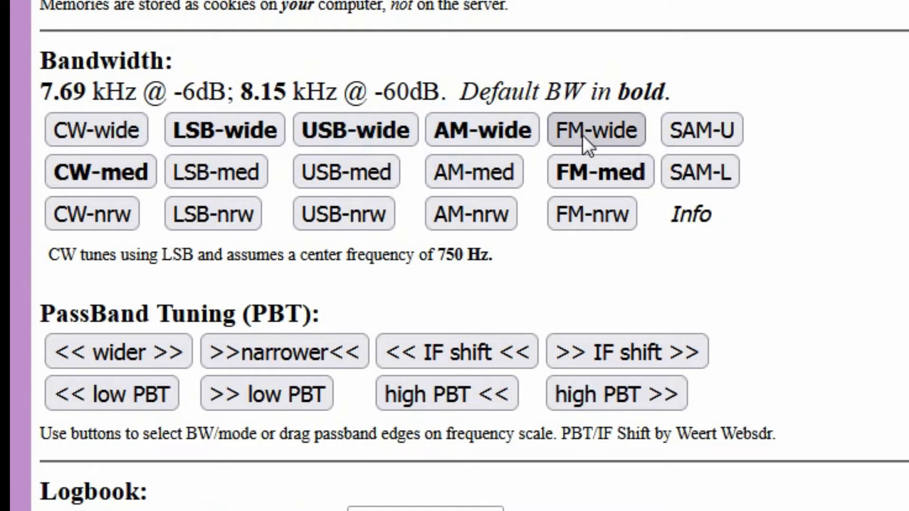
click(585, 137)
click(204, 132)
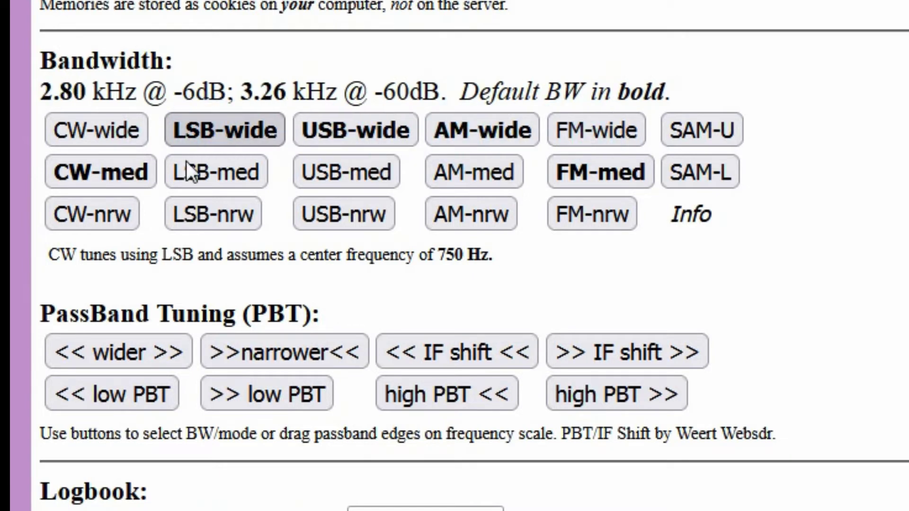
click(106, 131)
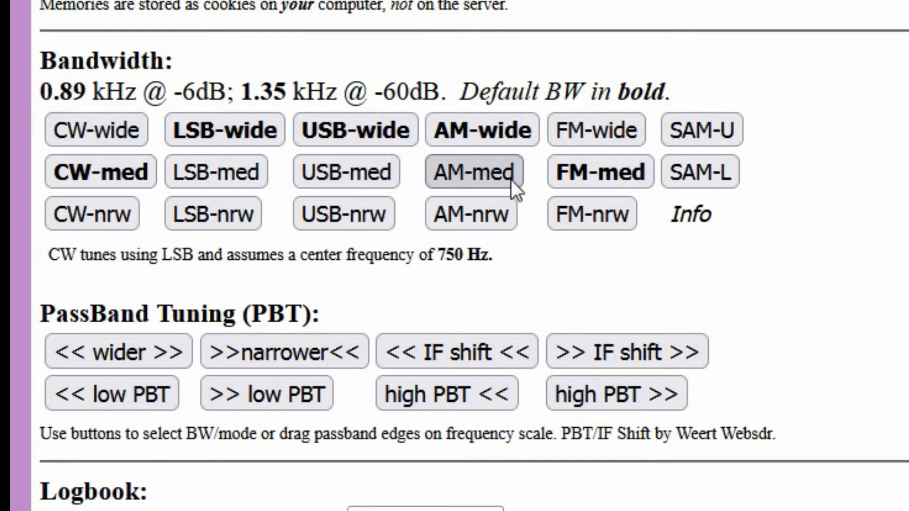
click(469, 174)
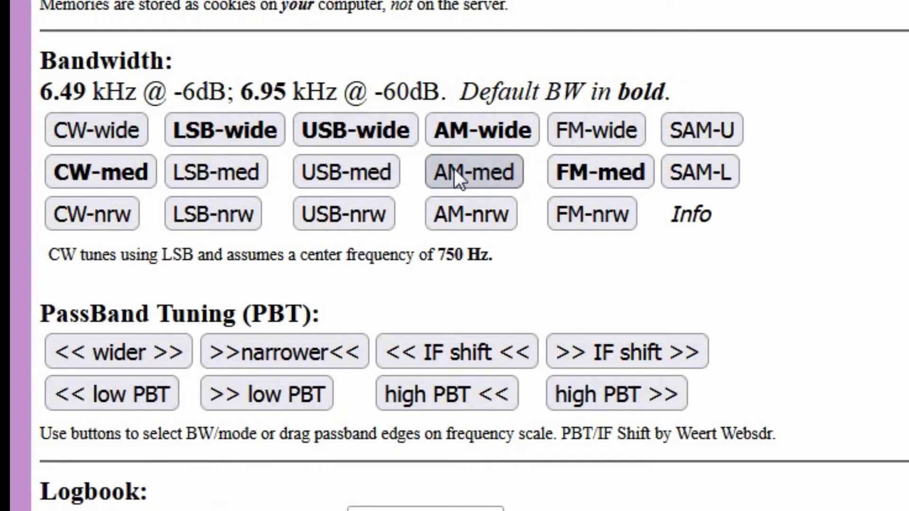